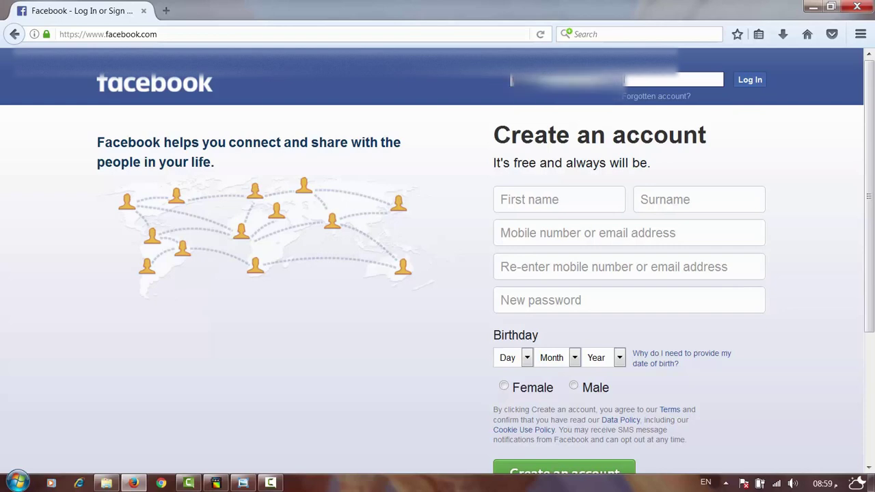
Enter the account password to log in to Facebook and dismiss the browser's offer to remember the login.
type("**********")
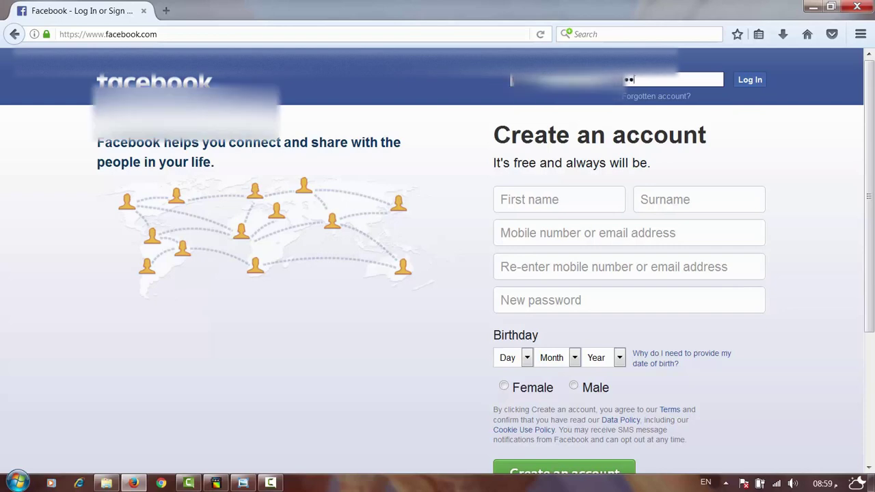
type("*")
key("Return")
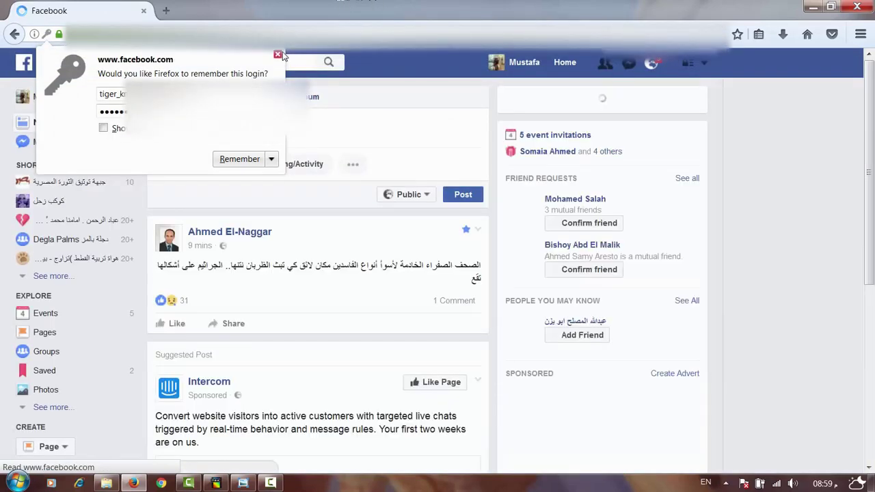
left_click(276, 55)
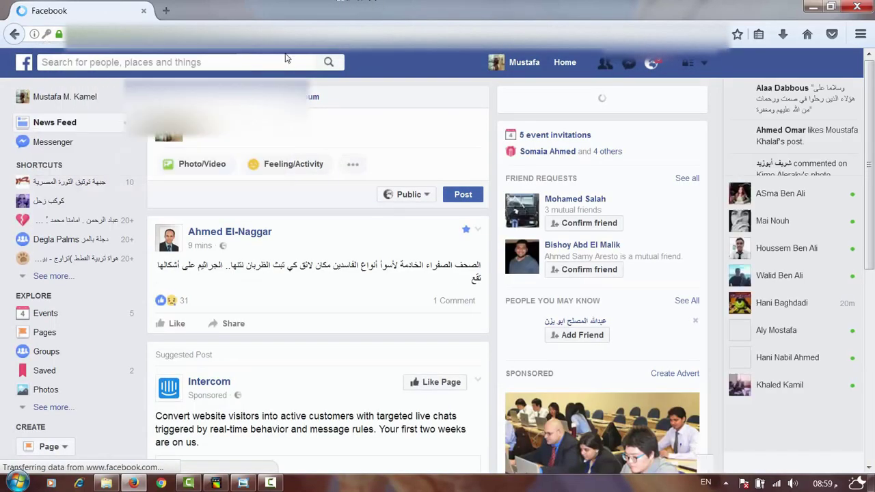
scroll(404, 170, "down", 5)
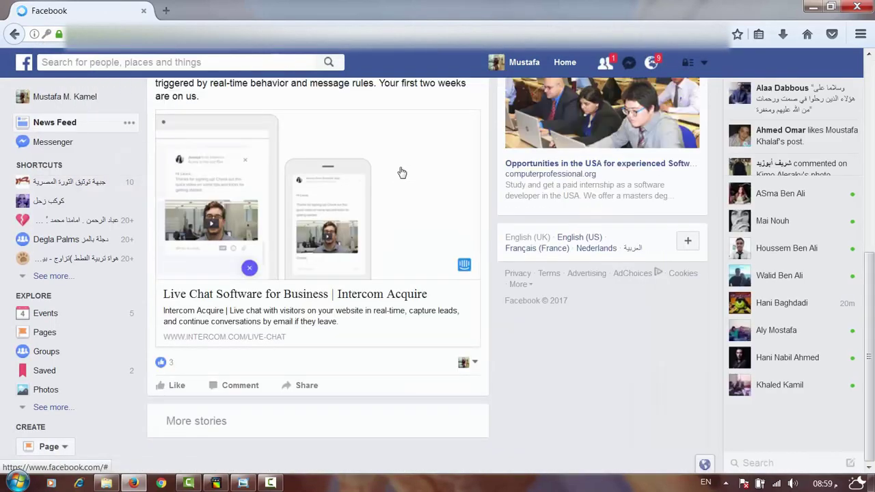
scroll(403, 157, "down", 2)
scroll(398, 150, "up", 7)
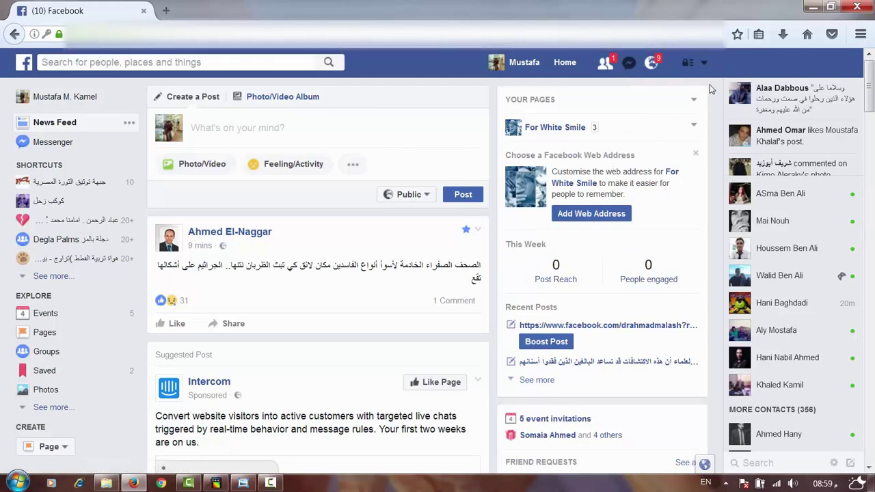
Open the account's Security settings.
left_click(702, 65)
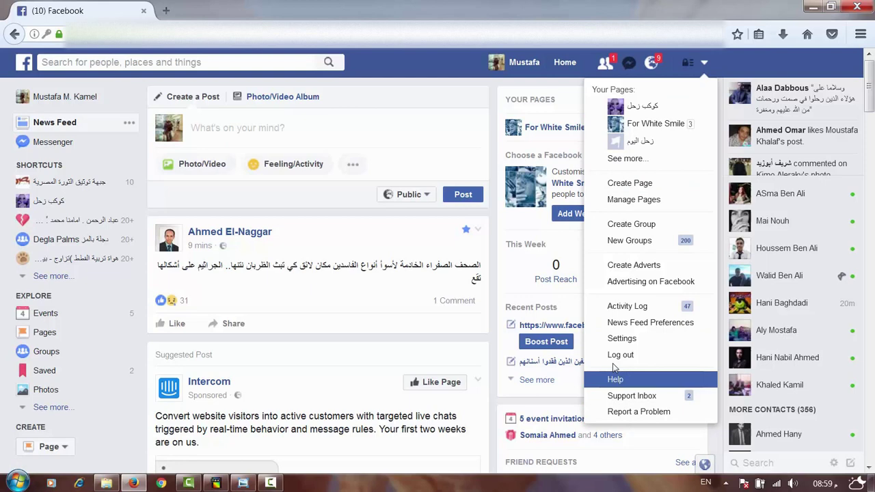
left_click(619, 343)
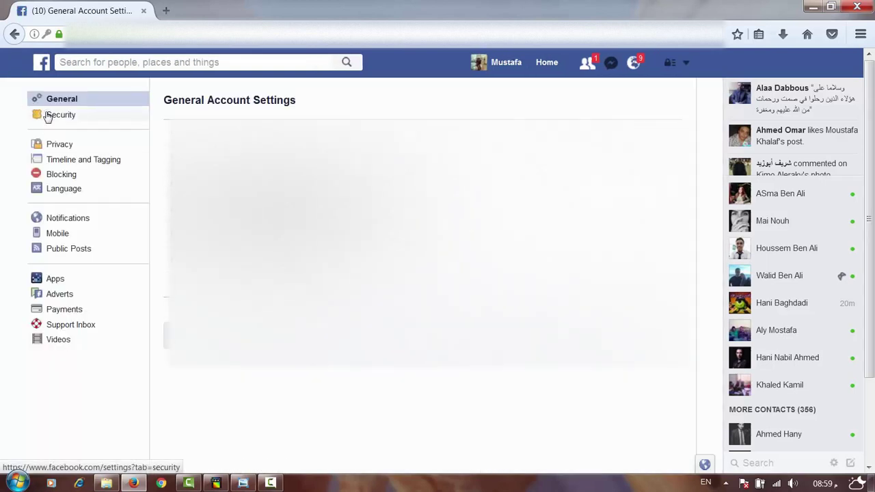
left_click(48, 117)
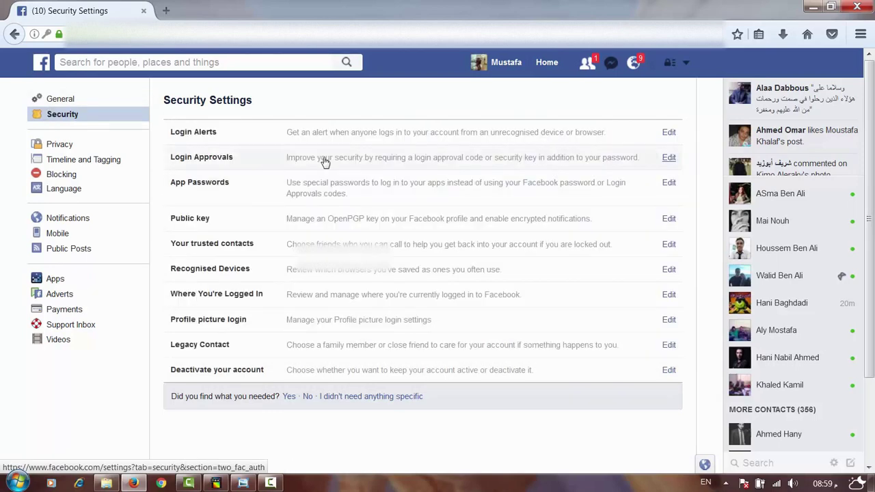
Start setting up the Code Generator under Login Approvals and proceed past its activation instructions.
left_click(322, 157)
left_click(386, 340)
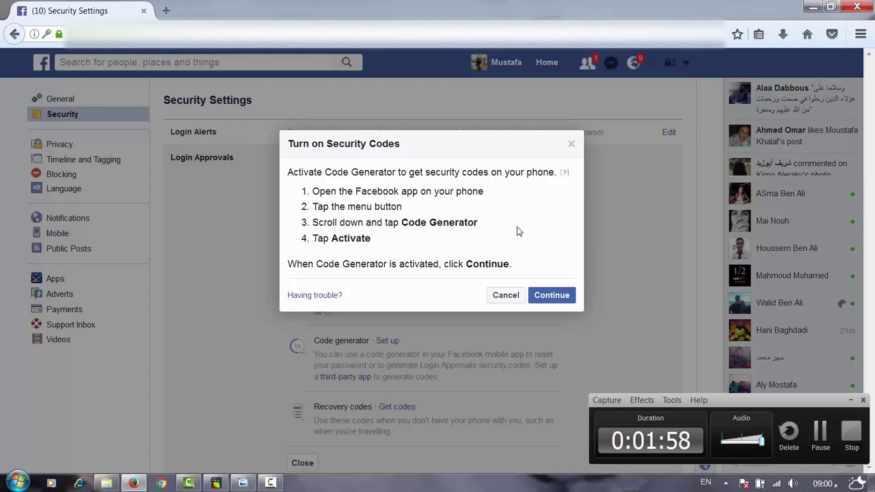
left_click(557, 297)
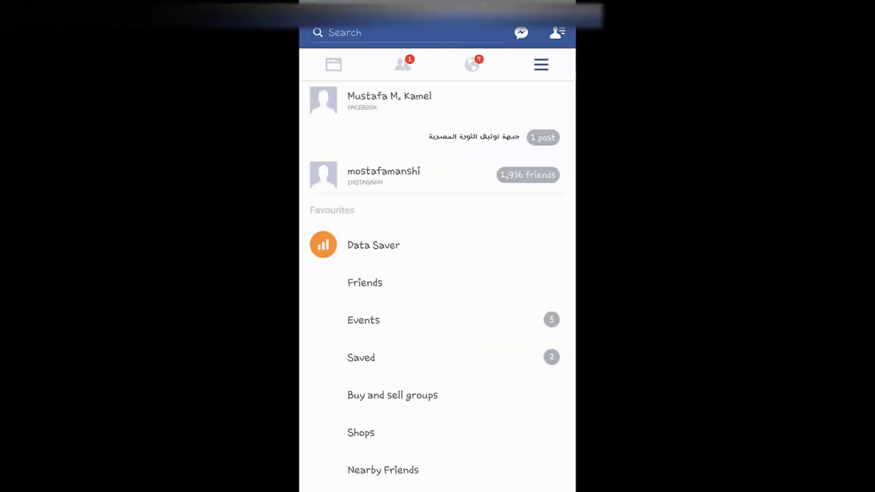
Switch to the Facebook app on the phone and open Code Generator.
scroll(438, 273, "down", 10)
scroll(437, 274, "down", 10)
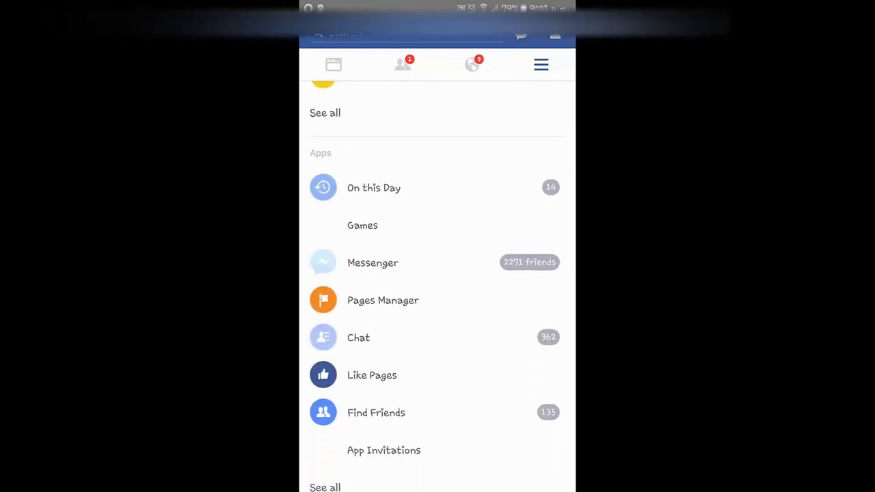
scroll(437, 273, "down", 5)
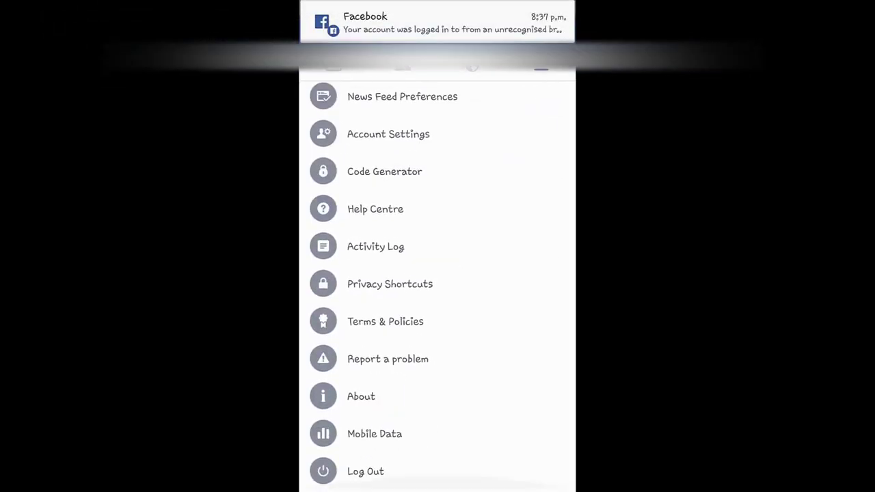
left_click(384, 174)
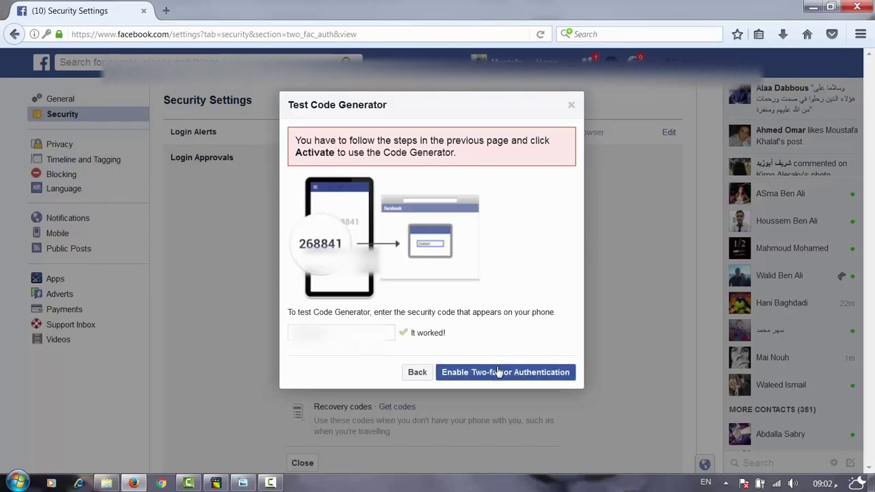
Enable two-factor authentication after the Code Generator test and request the recovery codes.
left_click(498, 370)
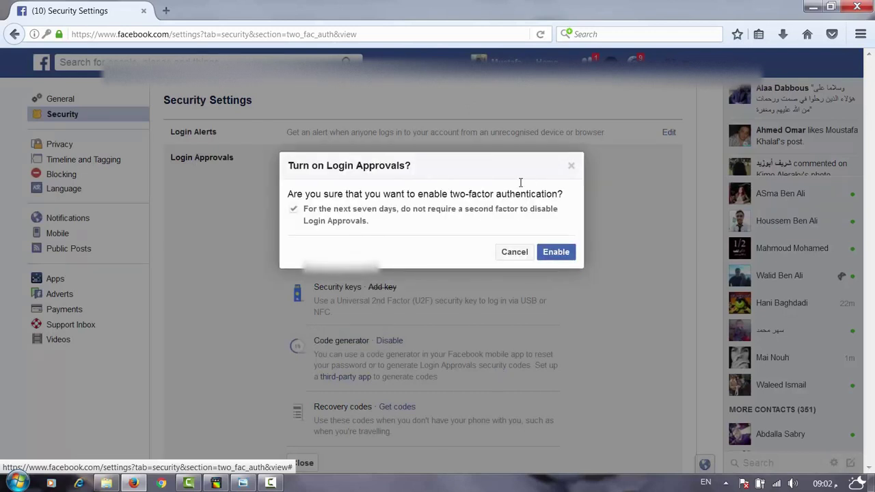
left_click(568, 255)
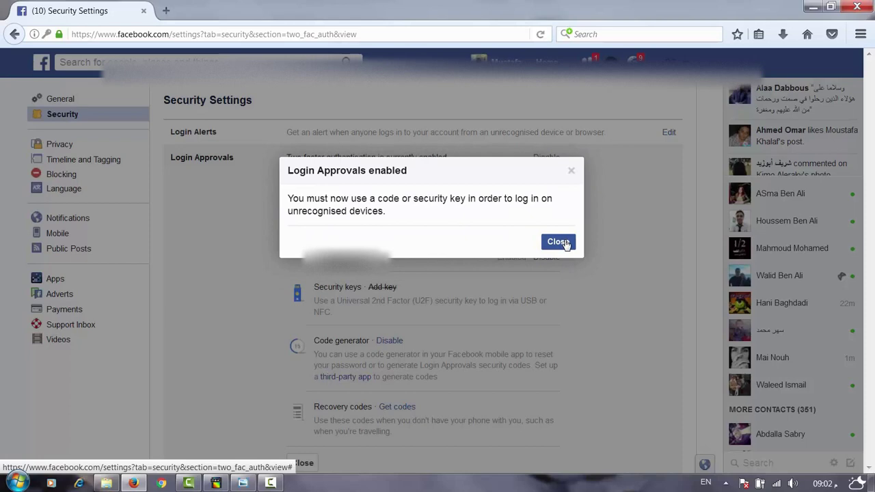
left_click(564, 241)
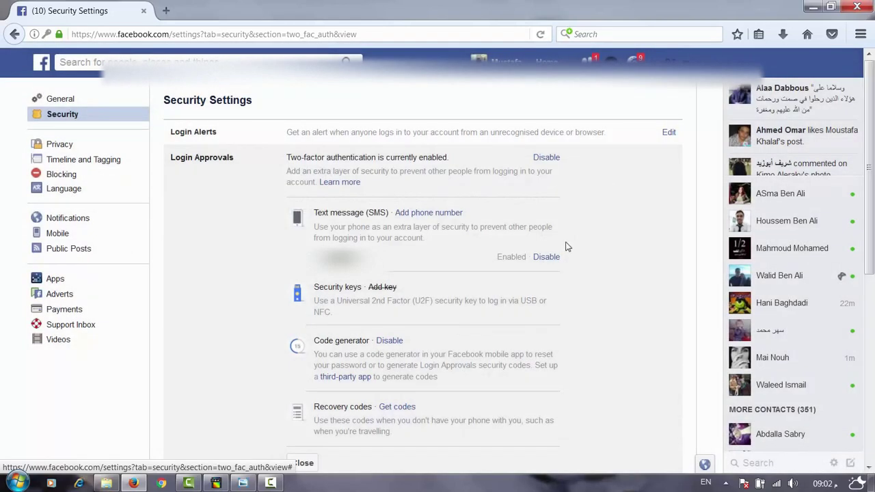
left_click(412, 408)
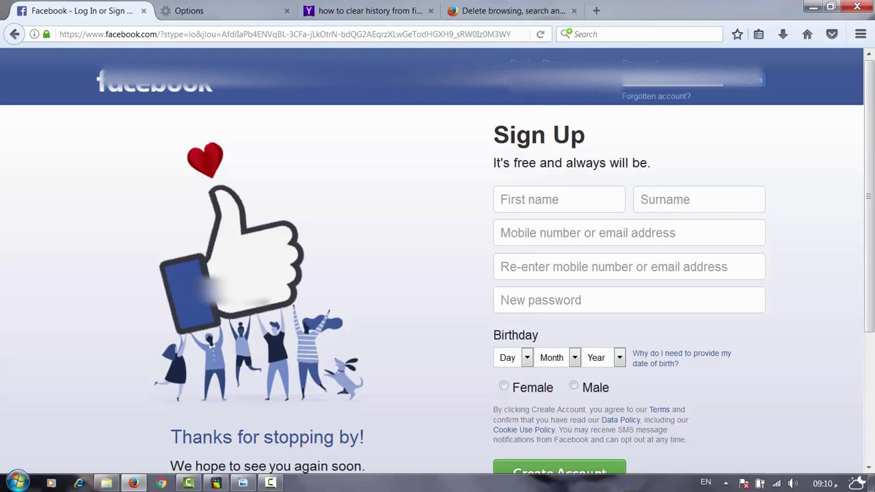
Submit the Facebook login form and dismiss the browser's offer to remember the login.
key("Return")
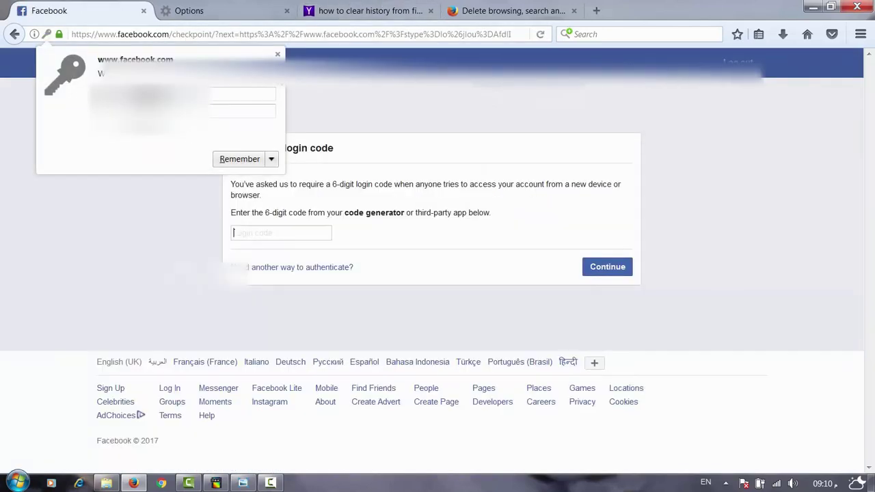
left_click(277, 53)
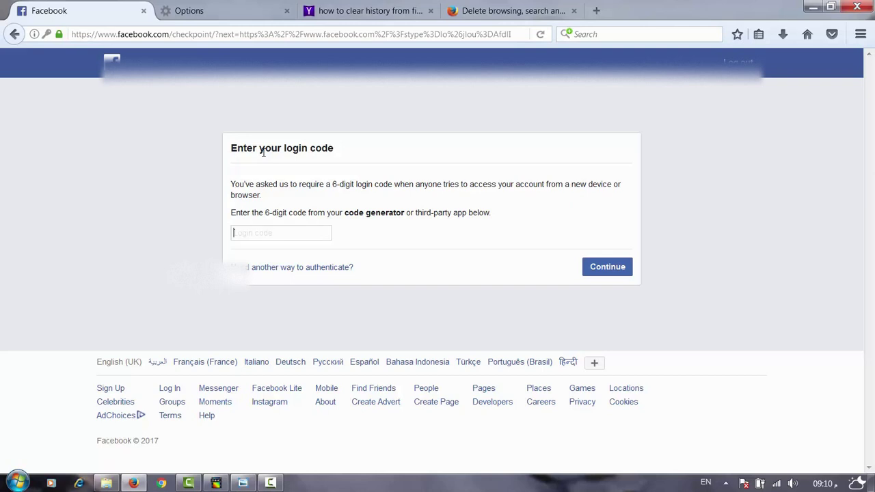
Request a login code by text message as another way to authenticate and return to the login code form.
left_click(302, 267)
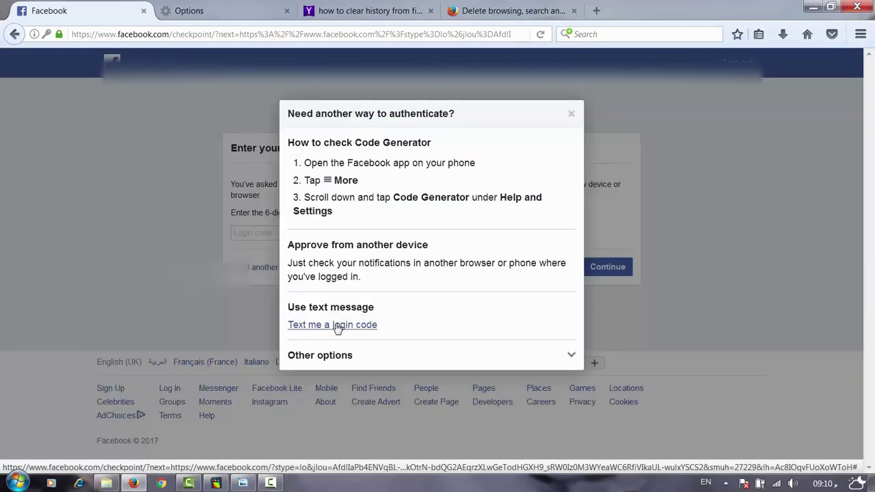
left_click(337, 327)
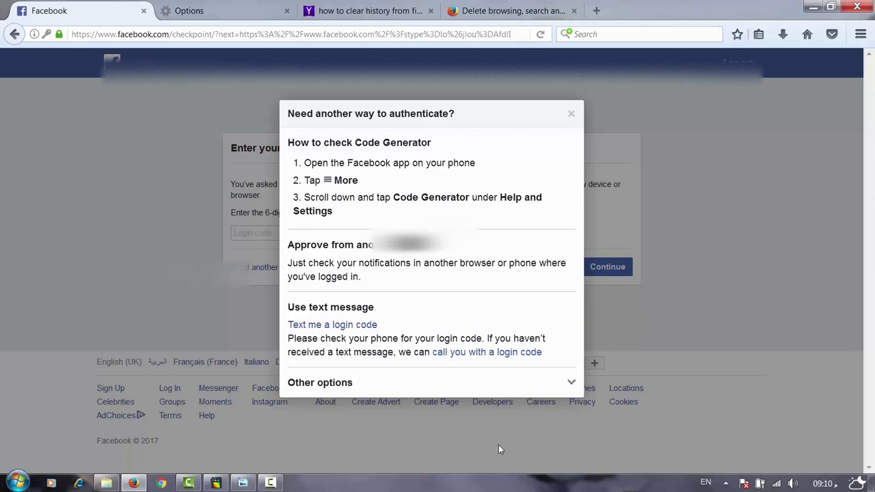
left_click(667, 185)
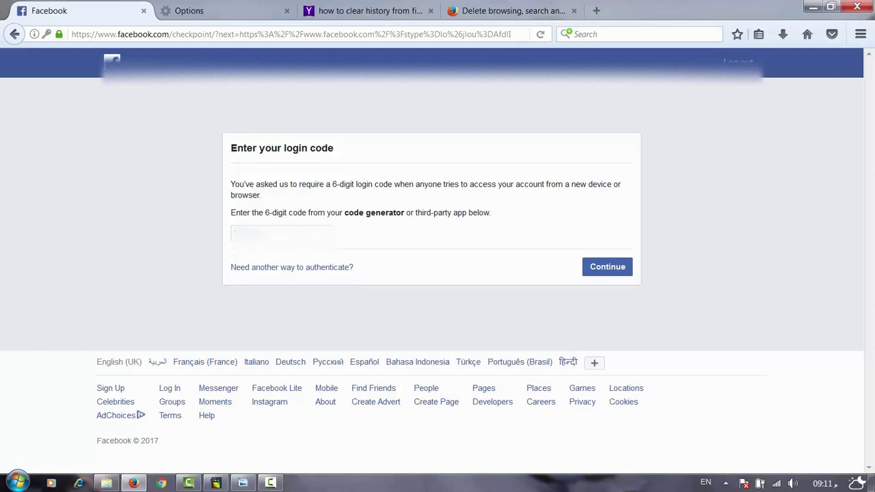
Submit the login code and continue to the account without saving the browser.
left_click(599, 271)
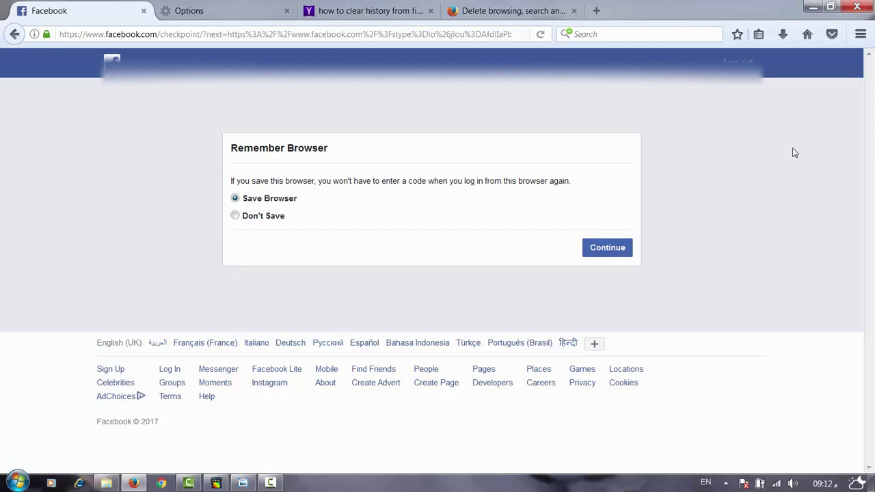
left_click(279, 217)
left_click(596, 258)
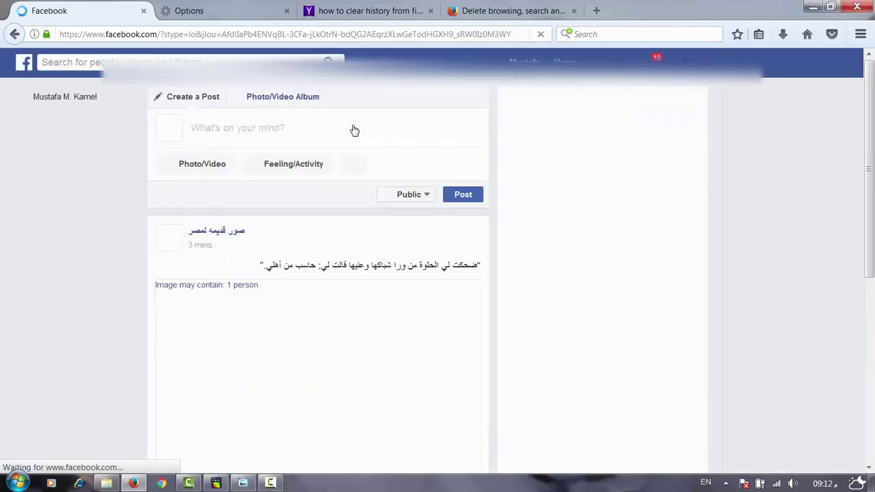
scroll(445, 201, "down", 6)
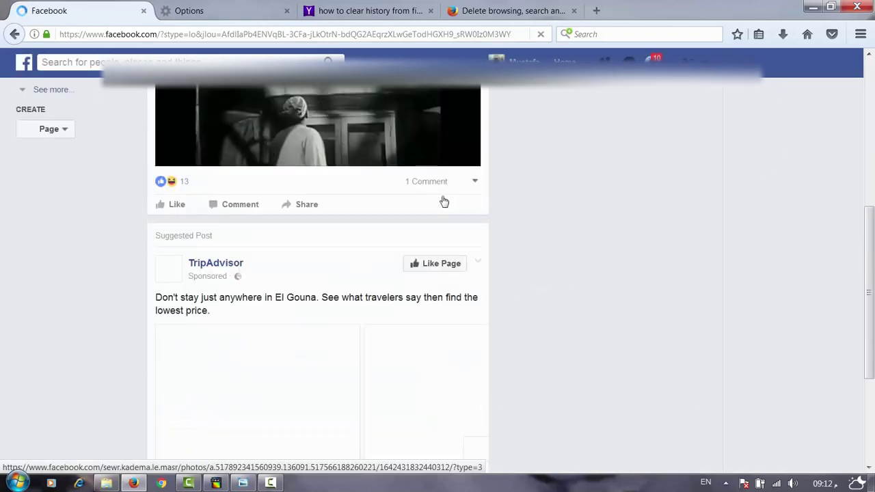
scroll(439, 200, "down", 3)
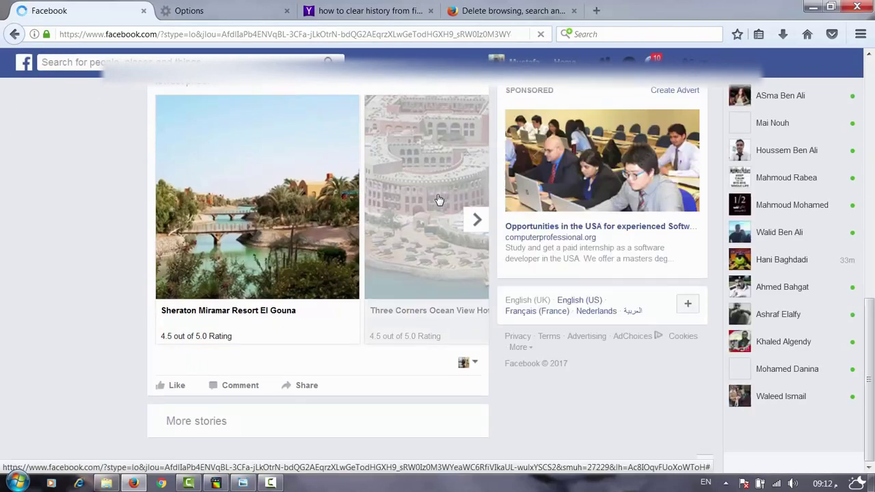
scroll(2, 287, "down", 3)
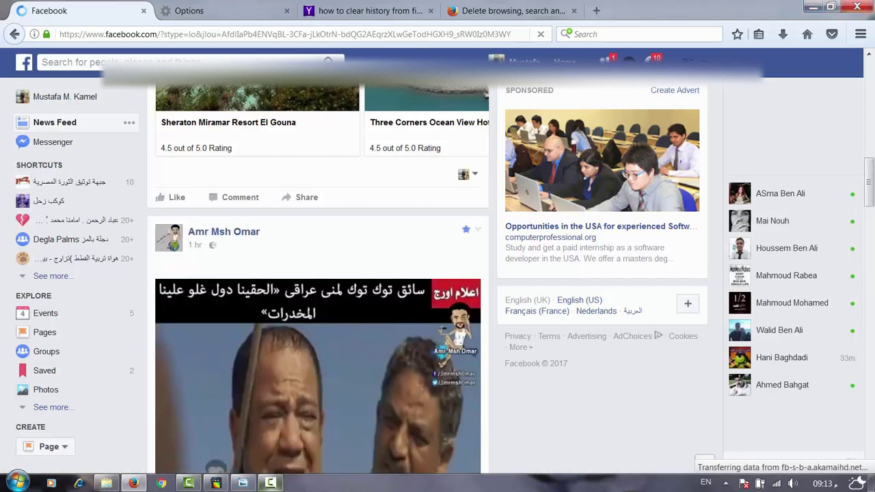
left_click(271, 484)
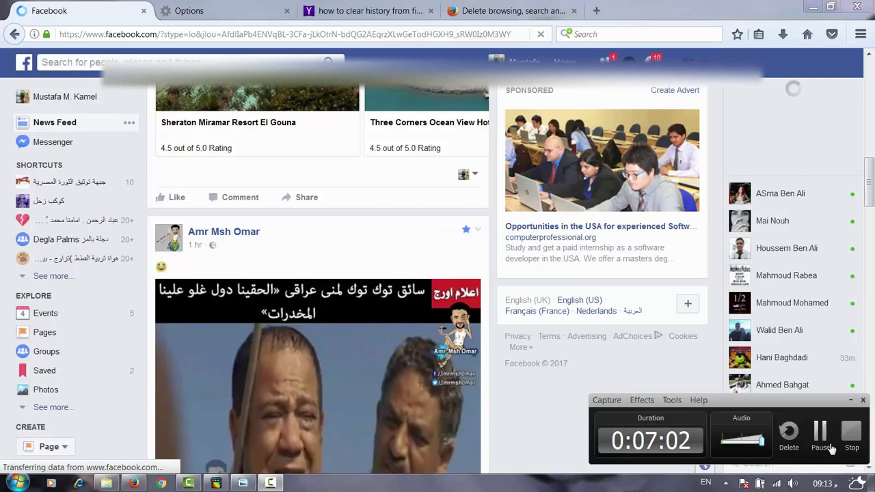